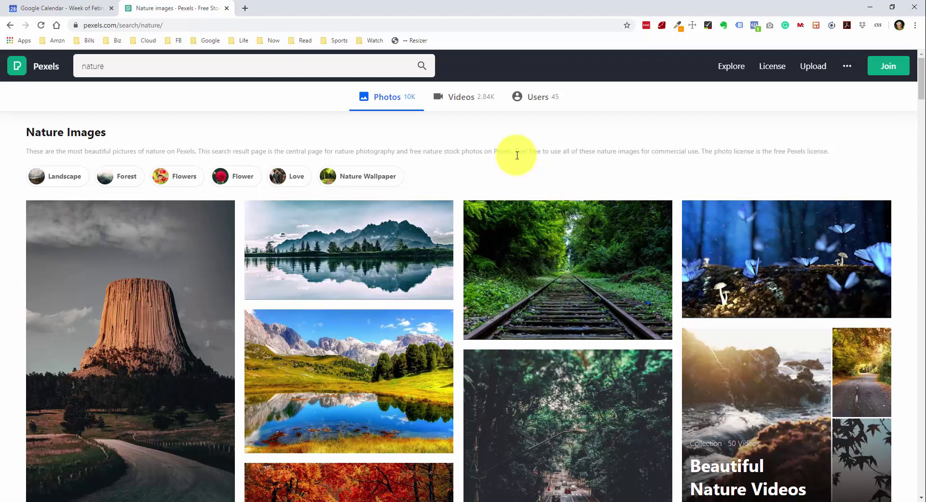
# Step: Minimize the browser and open the Resize folder from the desktop
pyautogui.scroll(-7, 509, 155)
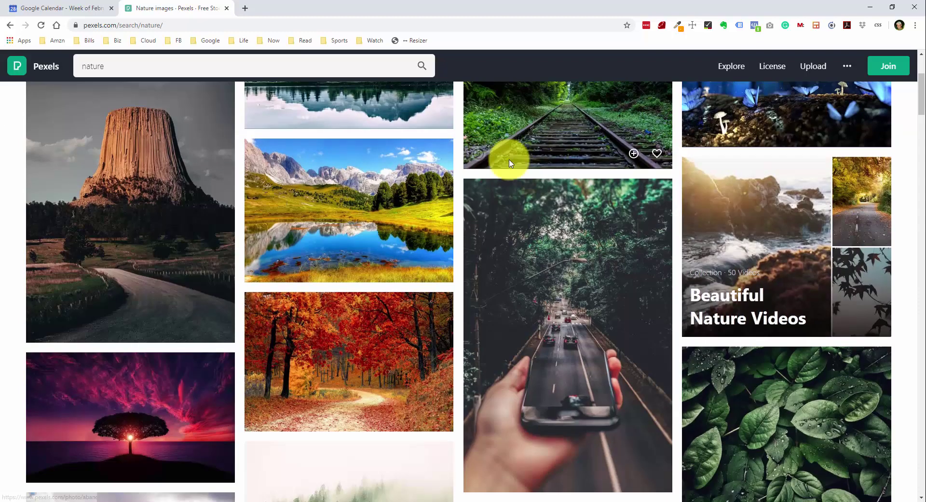
pyautogui.scroll(-1, 512, 174)
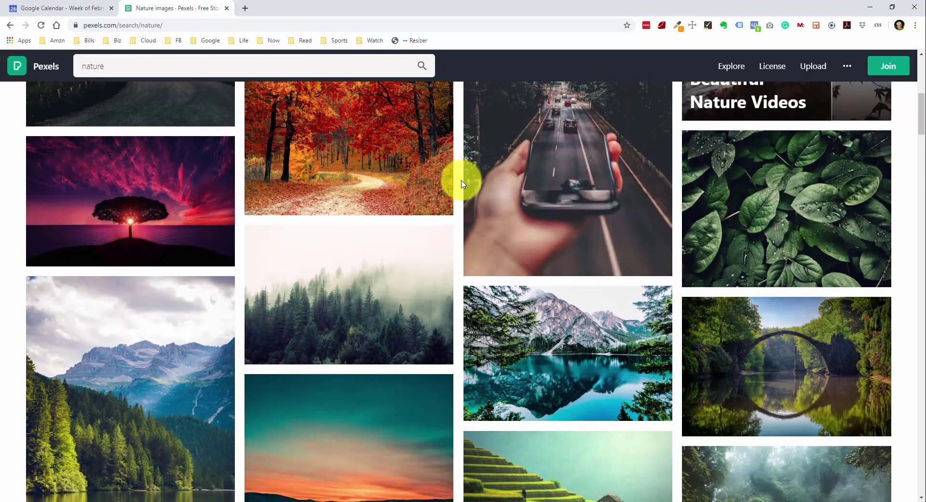
pyautogui.scroll(-5, 462, 184)
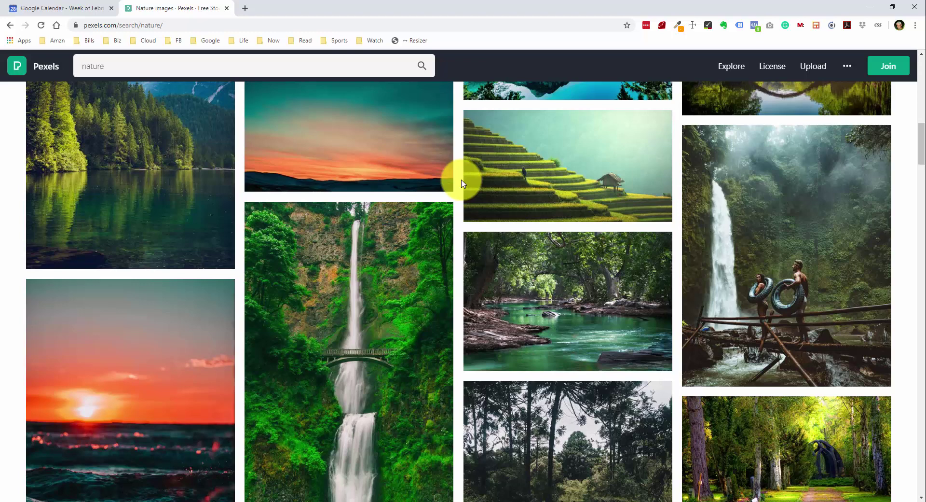
pyautogui.scroll(10, 461, 182)
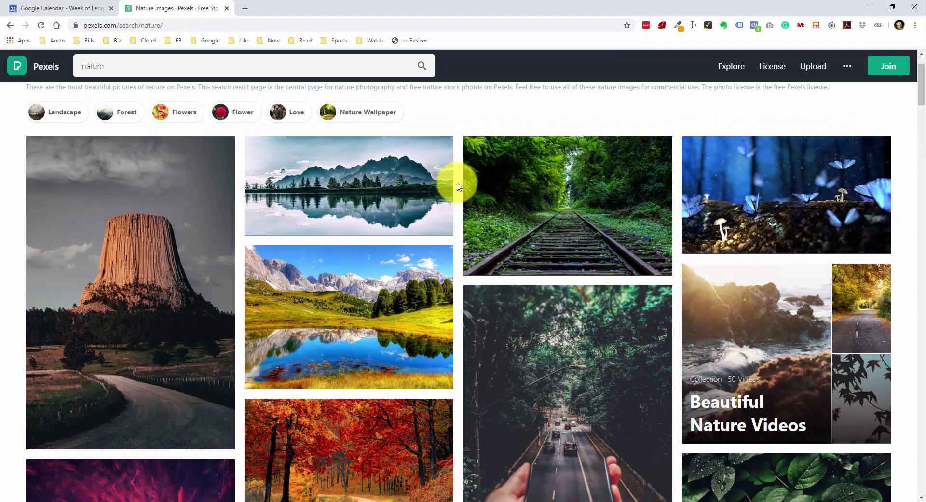
pyautogui.click(874, 9)
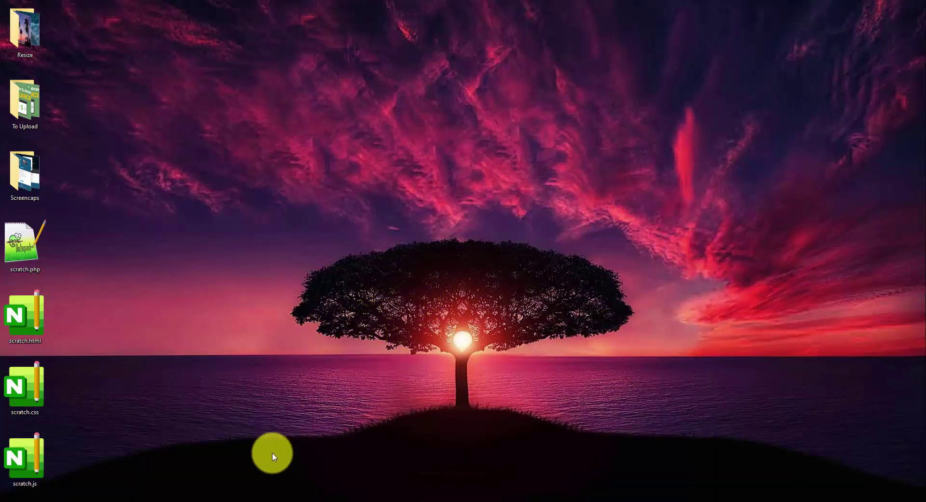
pyautogui.click(248, 500)
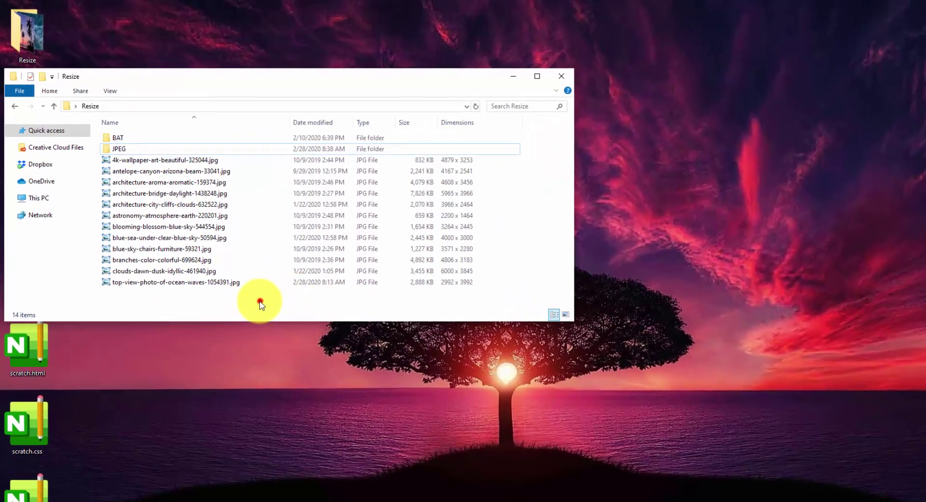
# Step: Box-select all twelve JPG nature photos in the Resize folder
pyautogui.moveTo(261, 304); pyautogui.dragTo(225, 165)
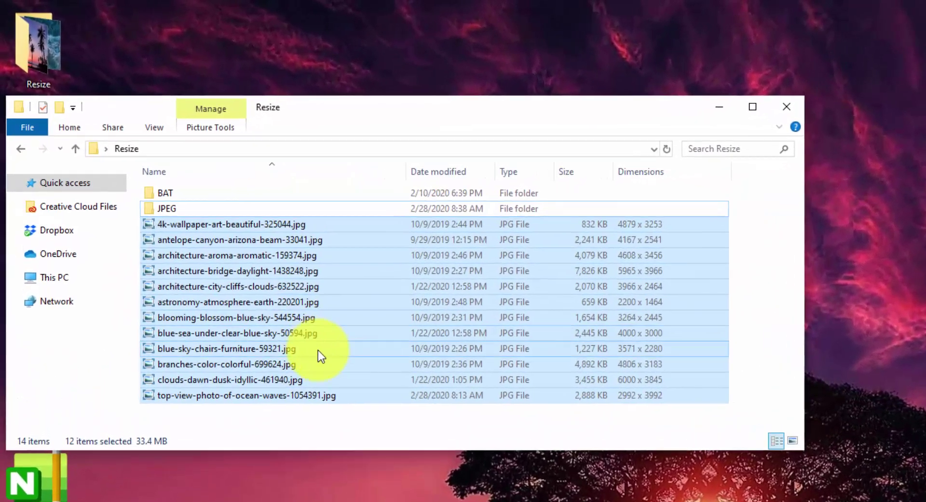
pyautogui.click(328, 418)
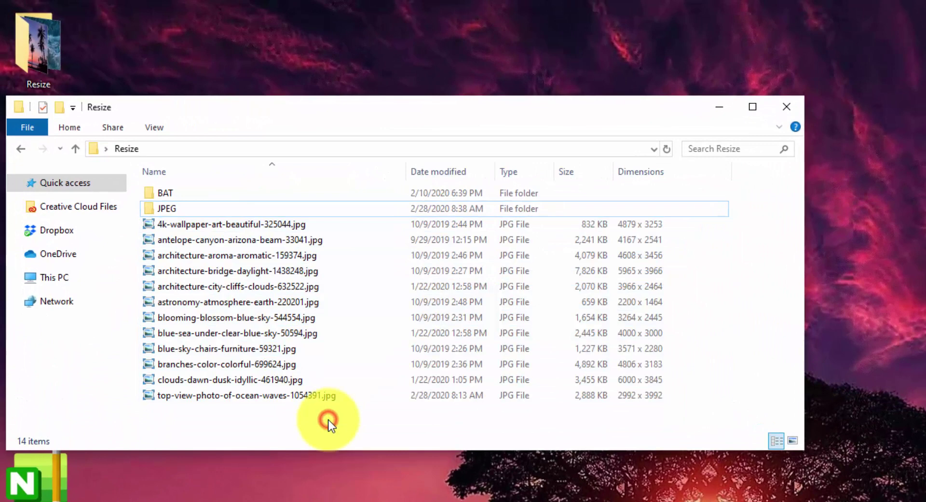
pyautogui.moveTo(337, 411); pyautogui.dragTo(259, 224)
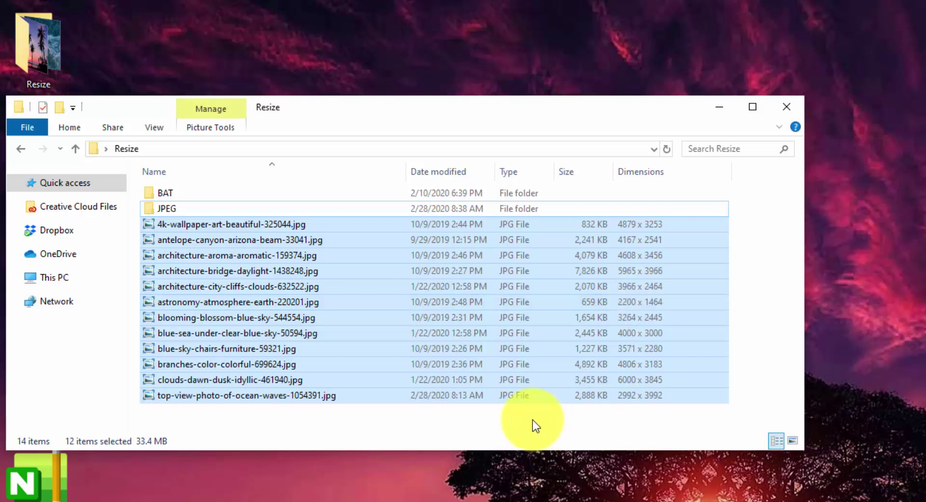
pyautogui.click(379, 417)
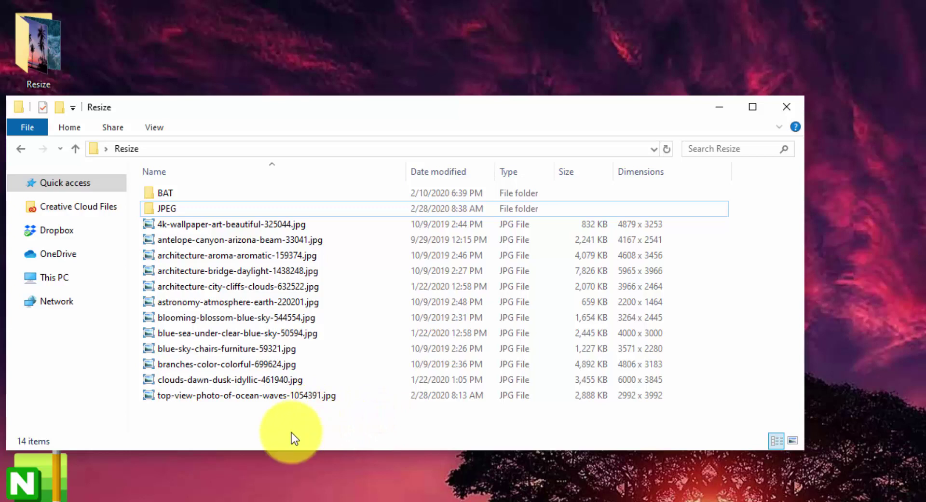
pyautogui.click(36, 54)
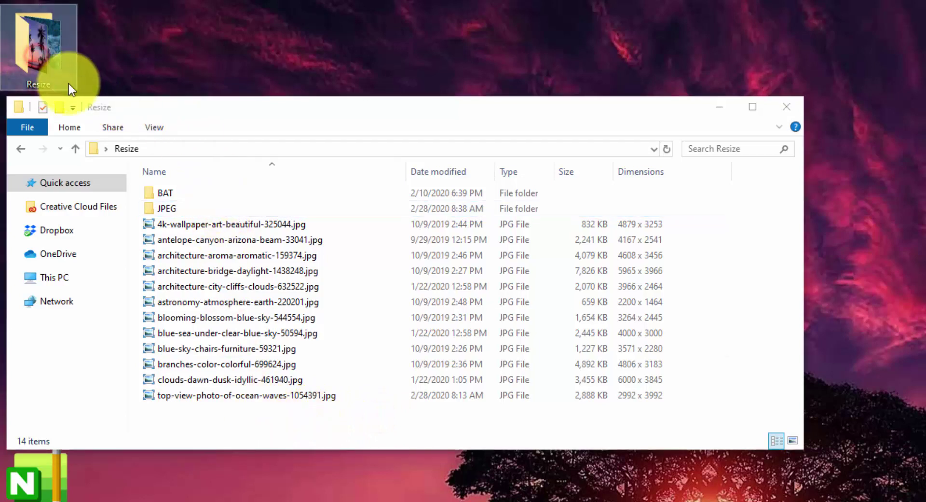
pyautogui.moveTo(235, 422); pyautogui.dragTo(519, 228)
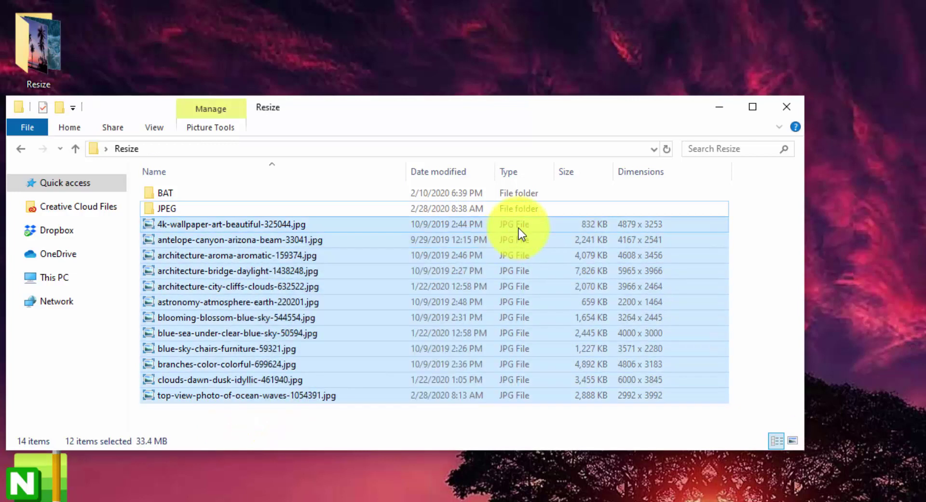
pyautogui.click(178, 208)
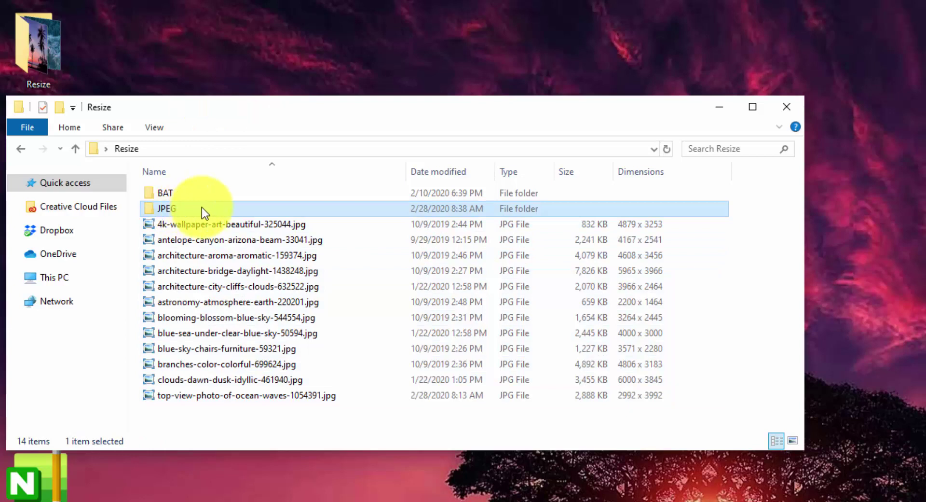
pyautogui.doubleClick(232, 204)
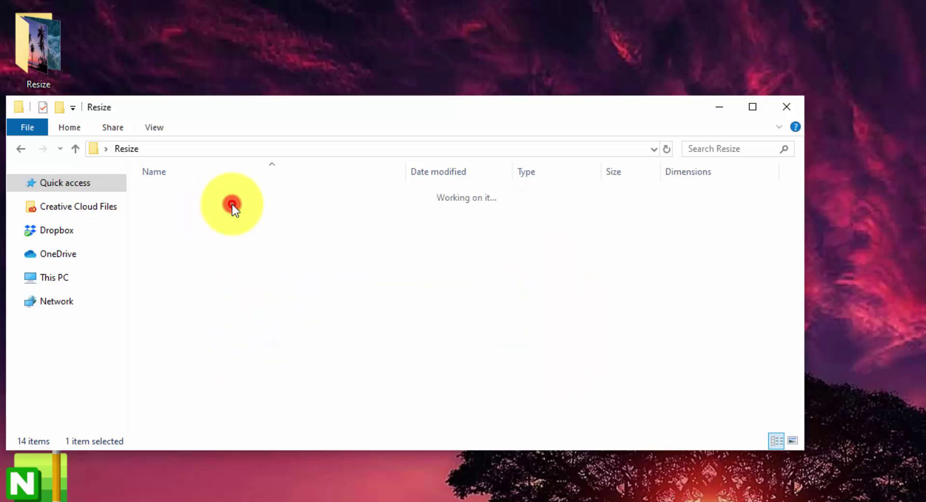
pyautogui.click(121, 149)
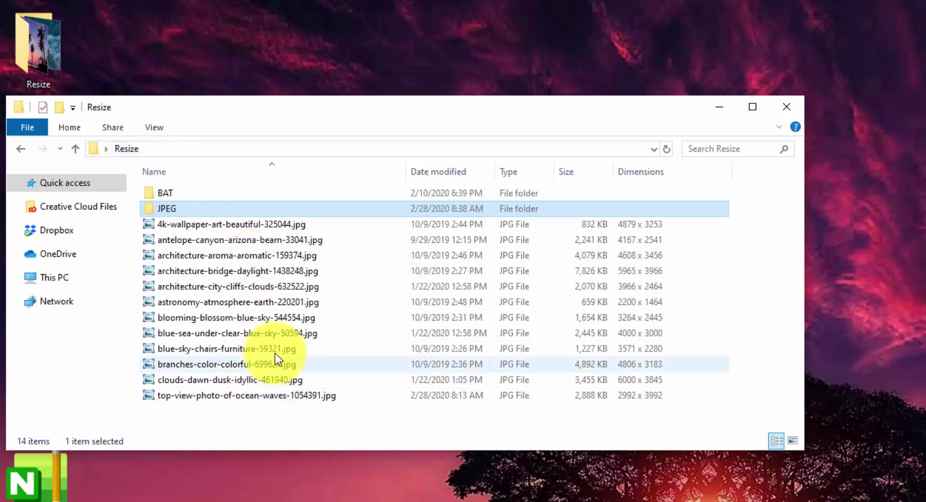
pyautogui.click(294, 227)
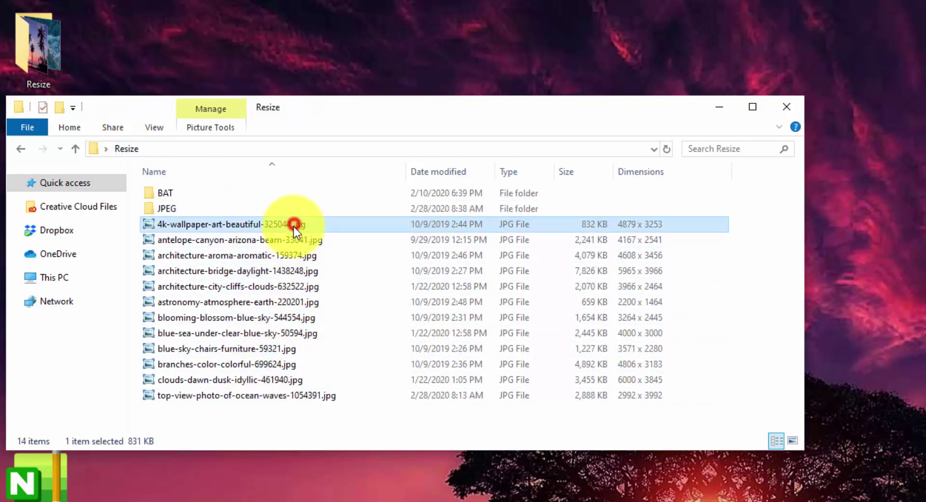
pyautogui.keyDown('shift'); pyautogui.click(239, 391); pyautogui.keyUp('shift')
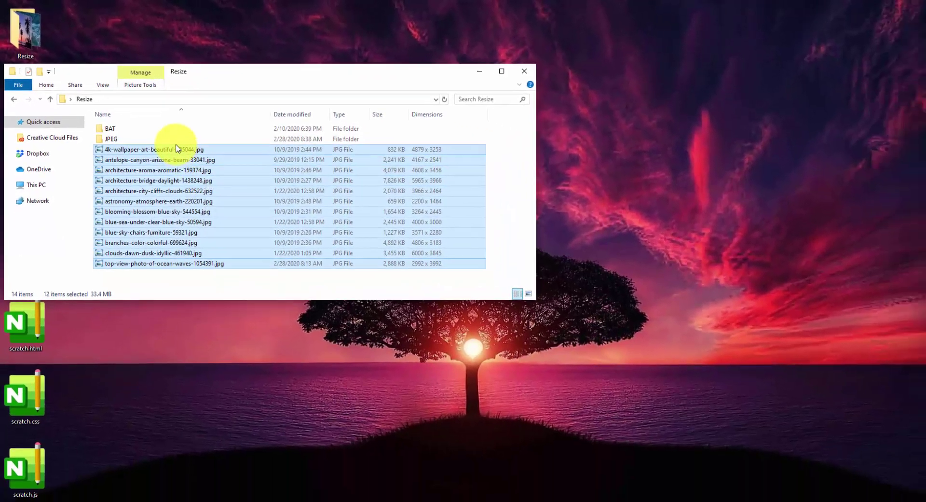
# Step: Rename the twelve selected photos to nature-photos, giving nature-photos (1) through (12)
pyautogui.rightClick(247, 225)
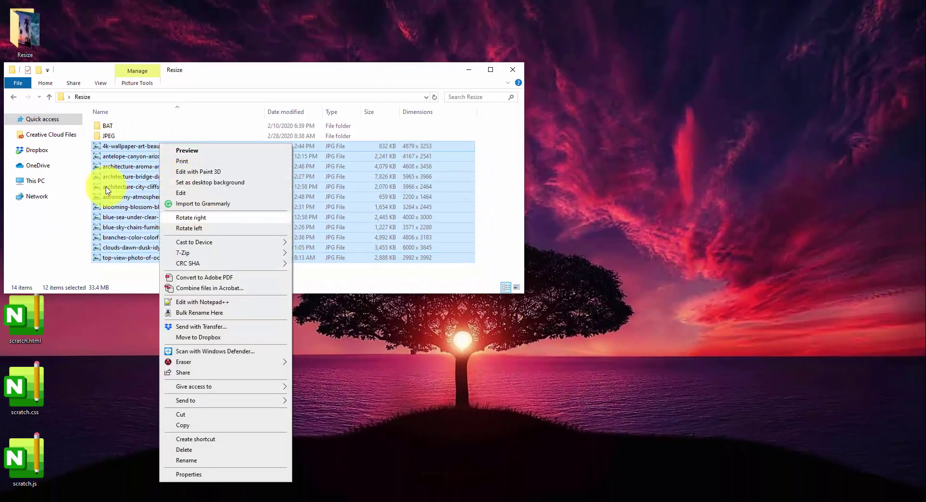
pyautogui.click(186, 461)
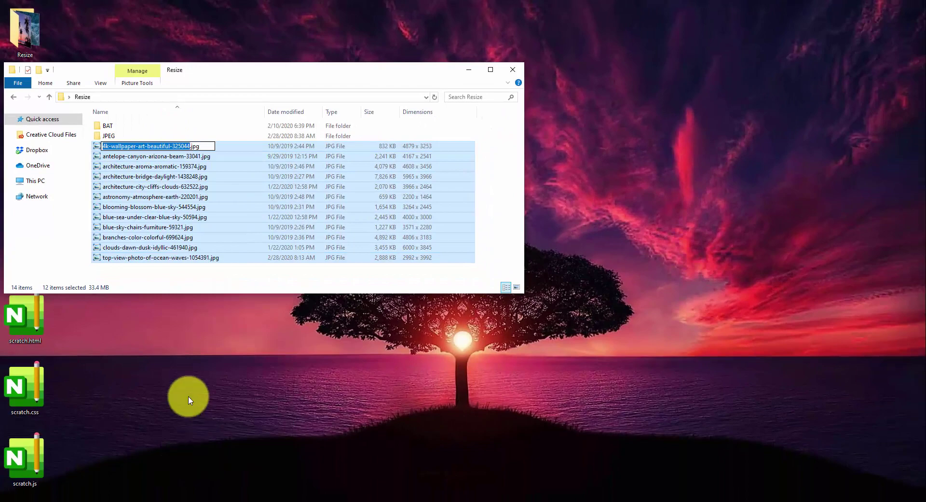
pyautogui.write('nature-photos')
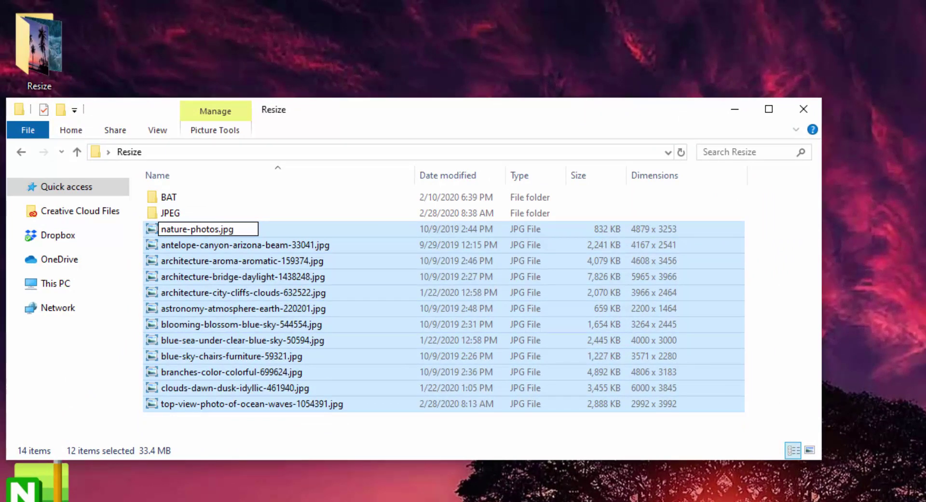
pyautogui.press('Return')
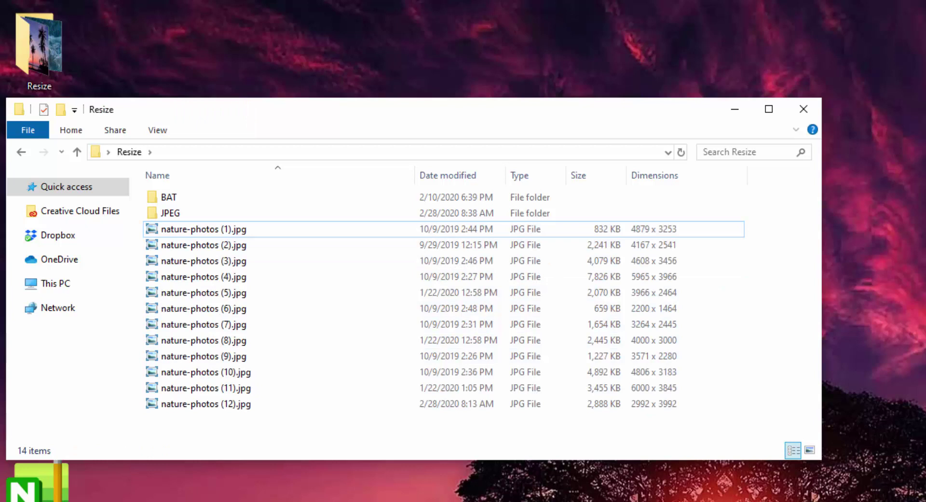
pyautogui.click(239, 228)
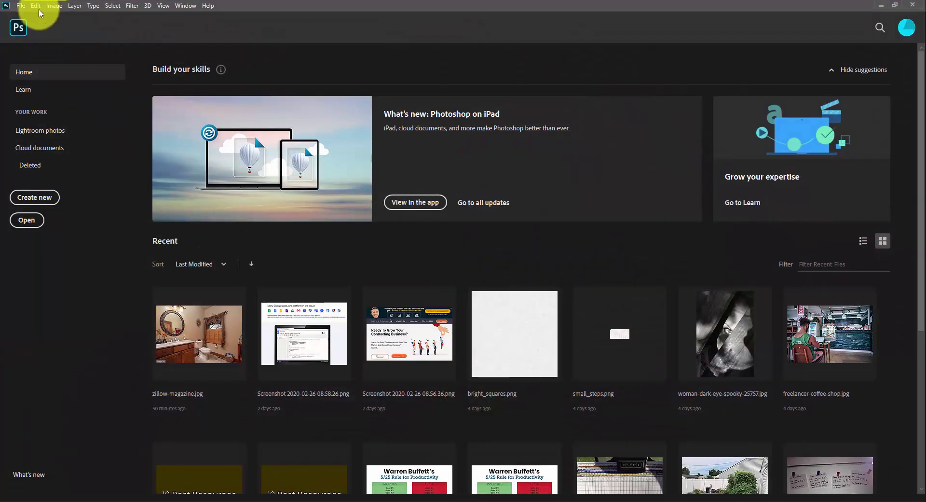
# Step: Open File > Scripts > Image Processor and confirm JPEG quality 7, resize to fit 800 × 700 px
pyautogui.click(20, 6)
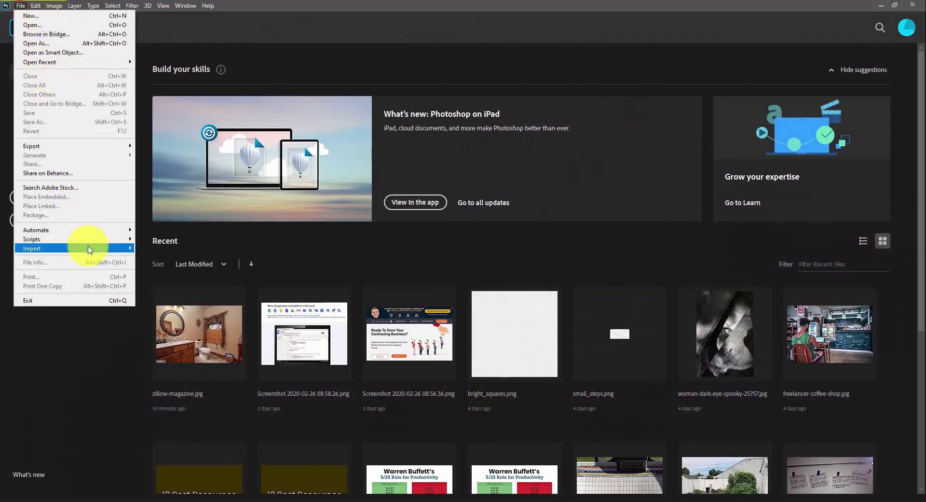
pyautogui.moveTo(95, 240)
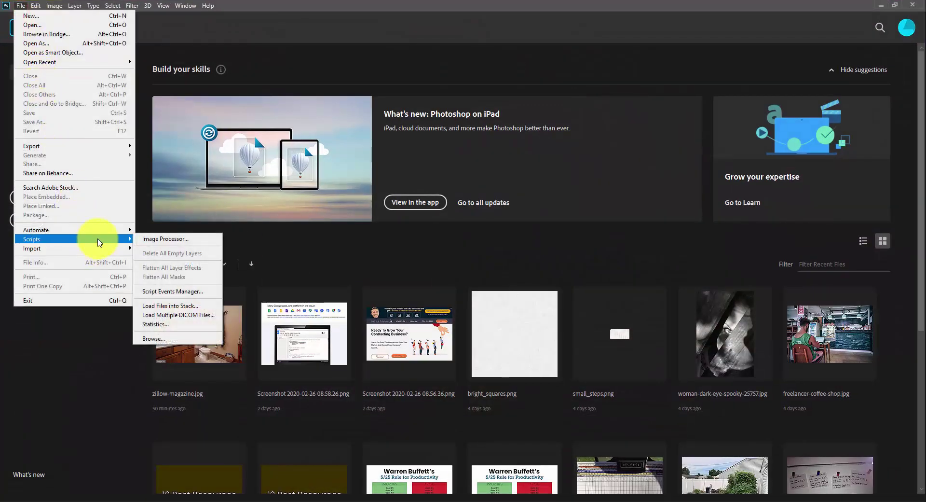
pyautogui.click(174, 241)
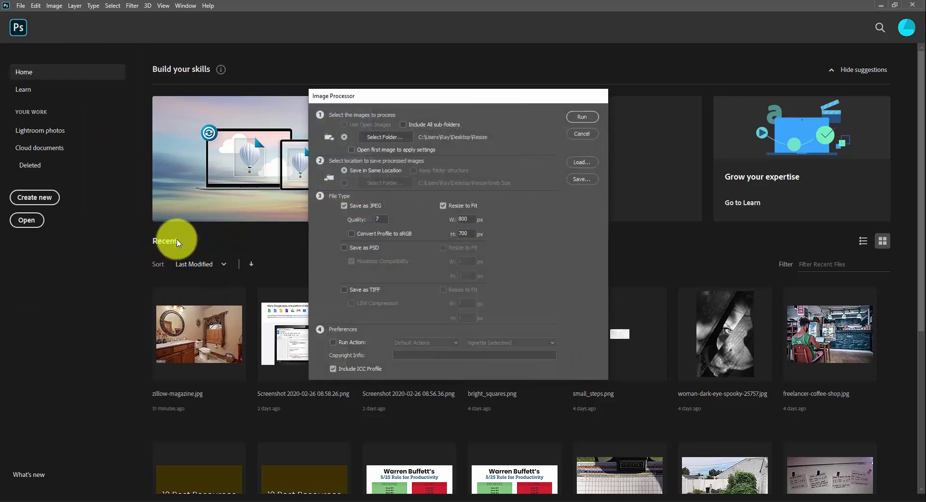
pyautogui.moveTo(431, 97); pyautogui.dragTo(415, 98)
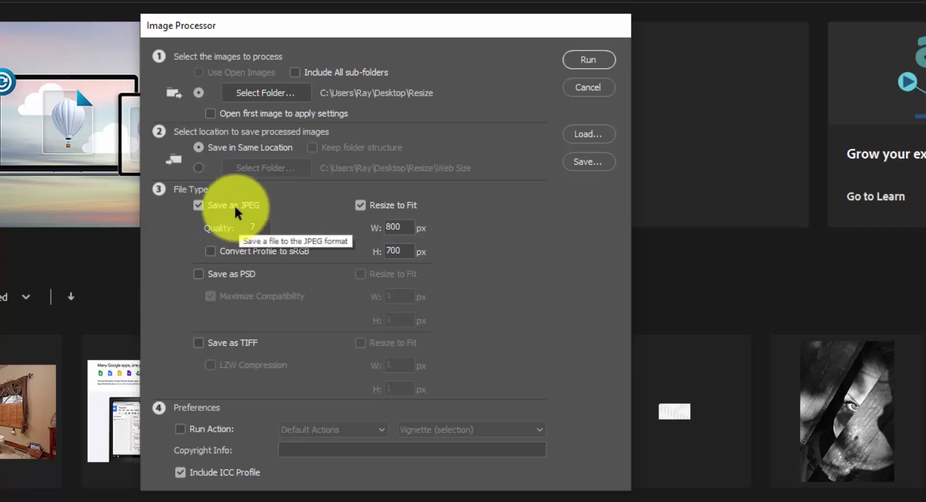
pyautogui.click(258, 229)
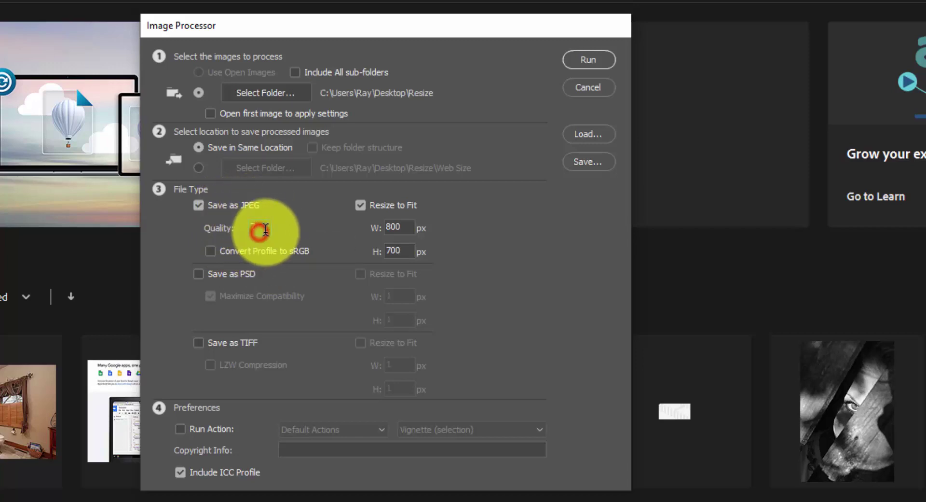
pyautogui.click(409, 229)
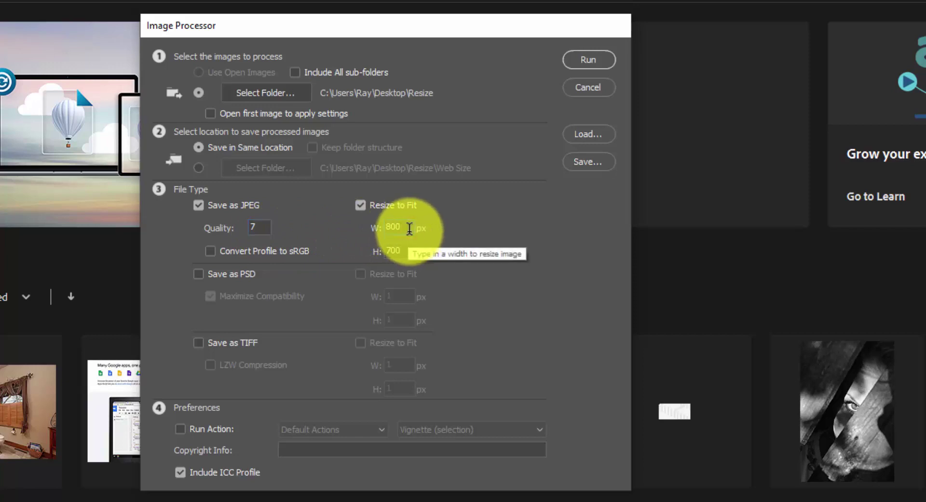
pyautogui.click(409, 250)
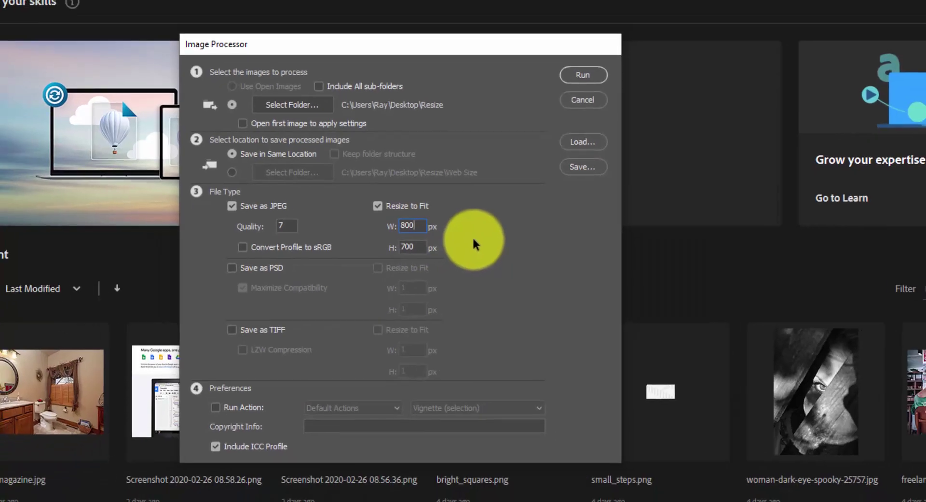
# Step: Run Image Processor, then open the Resize > JPEG subfolder to view the resized photos
pyautogui.click(583, 74)
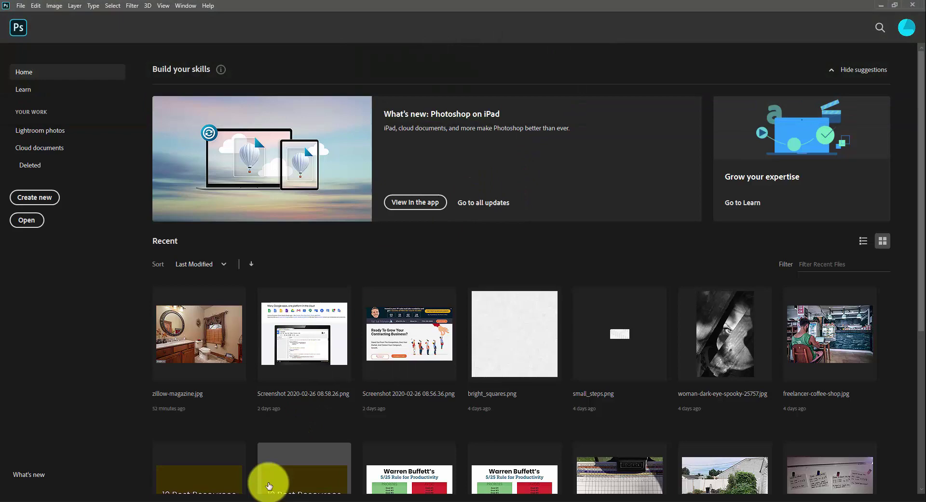
pyautogui.click(249, 499)
pyautogui.doubleClick(162, 138)
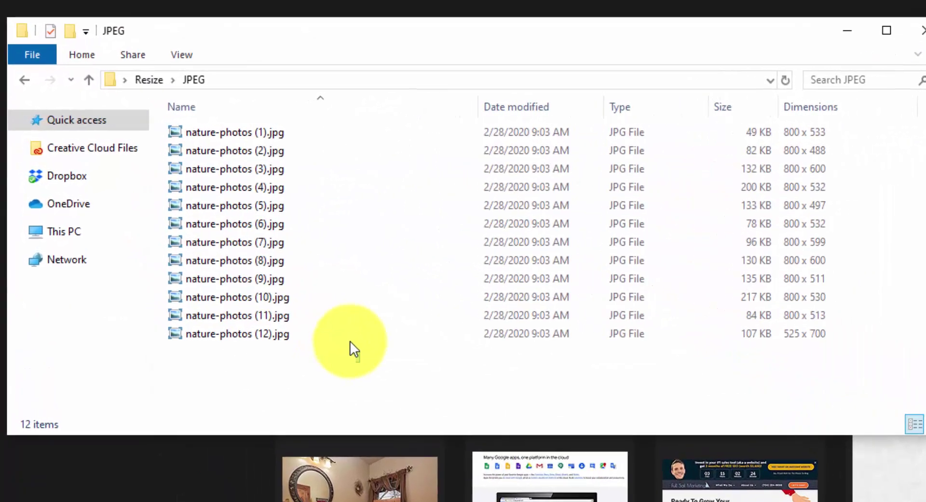
pyautogui.moveTo(307, 325); pyautogui.dragTo(262, 127)
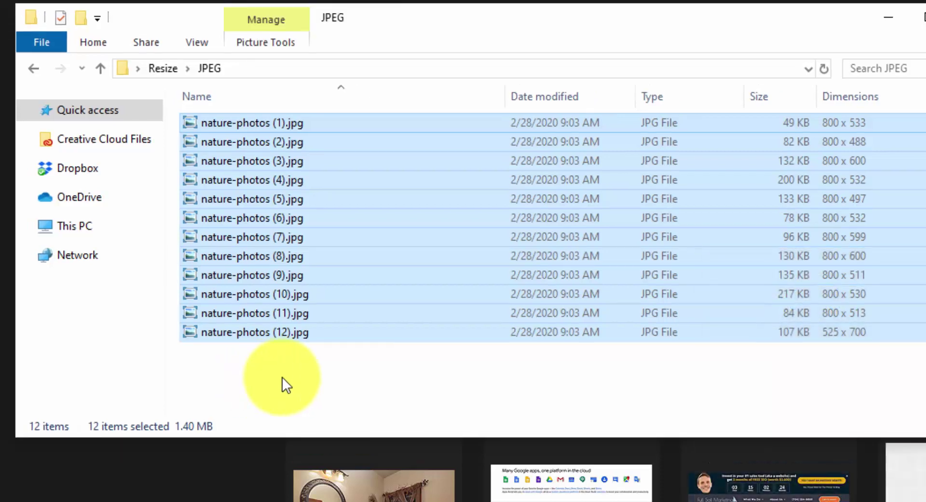
pyautogui.moveTo(312, 376); pyautogui.dragTo(338, 135)
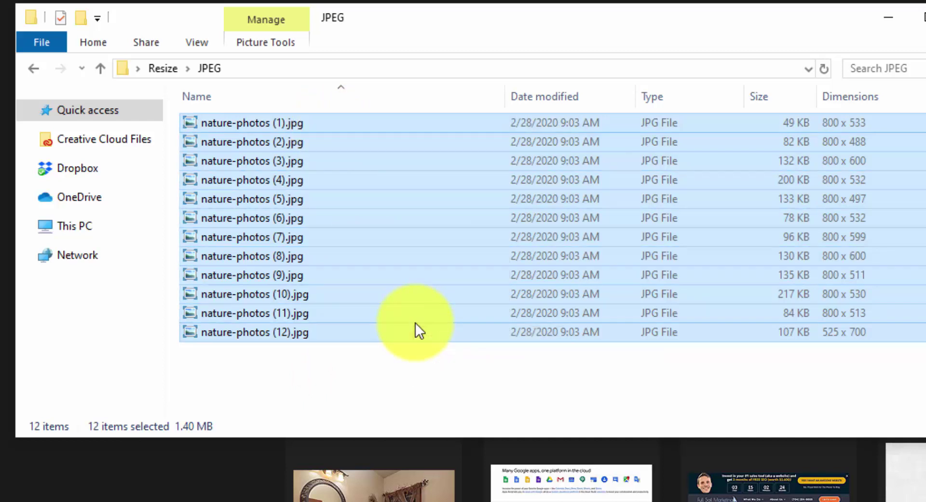
pyautogui.click(279, 332)
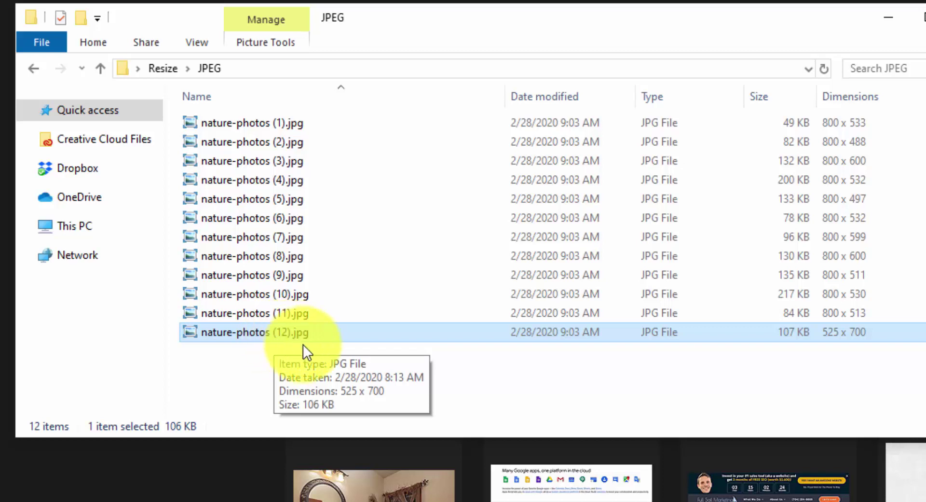
# Step: Go up to Resize, enter the BAT folder, and open _replace_space_resized.bat in Notepad++
pyautogui.click(343, 363)
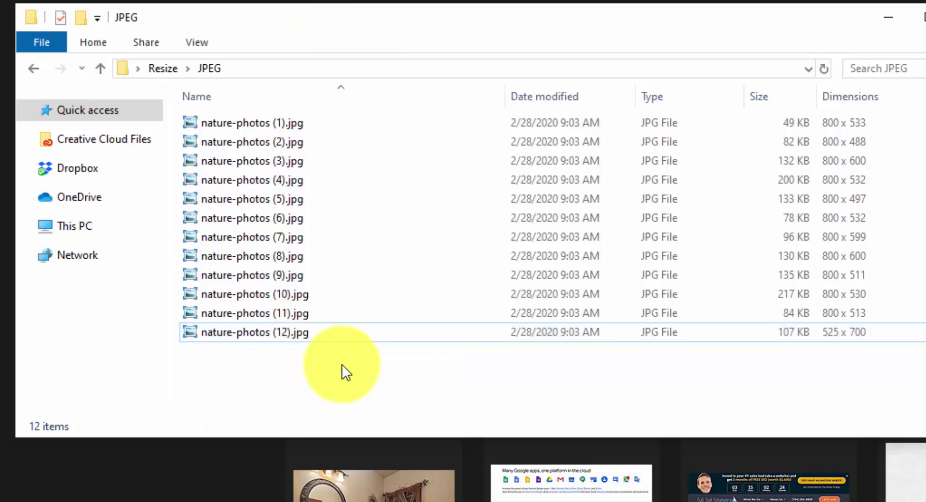
pyautogui.click(163, 67)
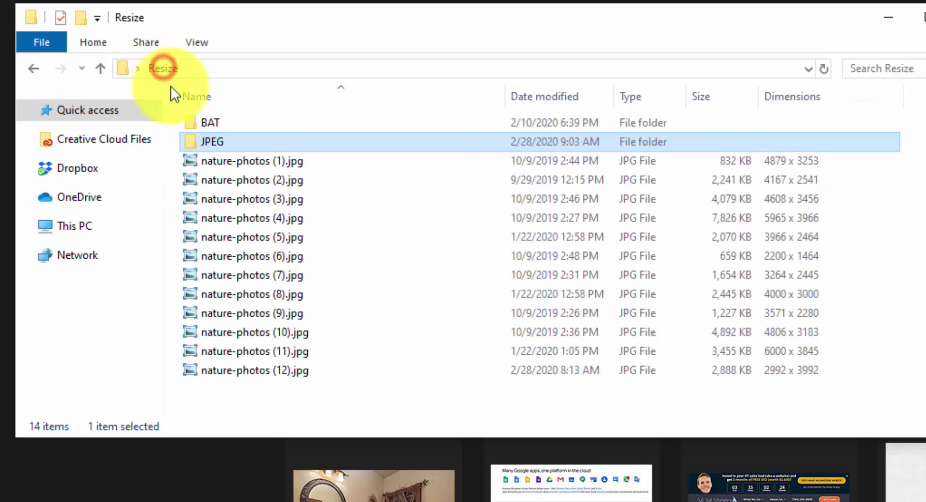
pyautogui.click(294, 127)
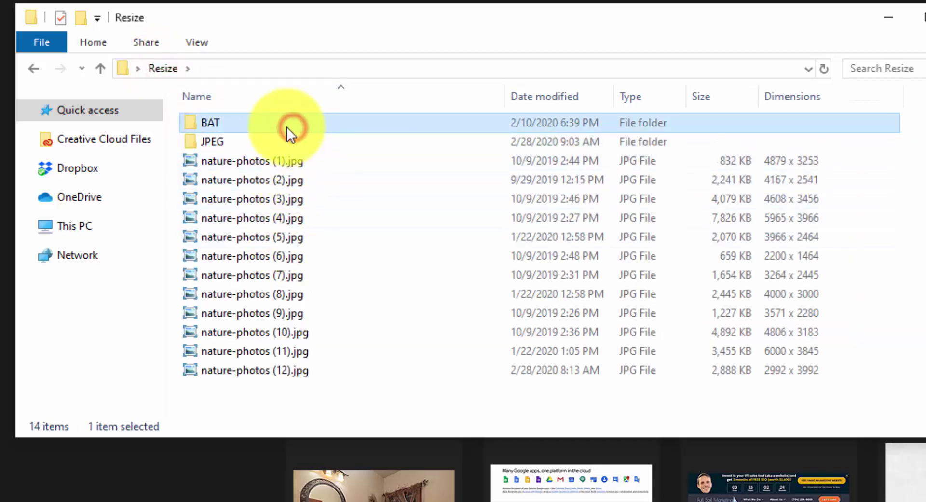
pyautogui.click(261, 125)
pyautogui.doubleClick(262, 126)
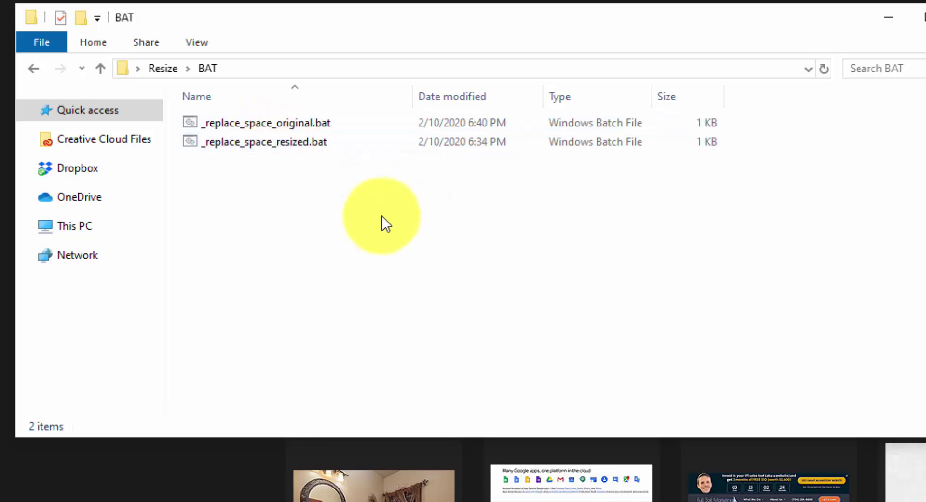
pyautogui.click(348, 211)
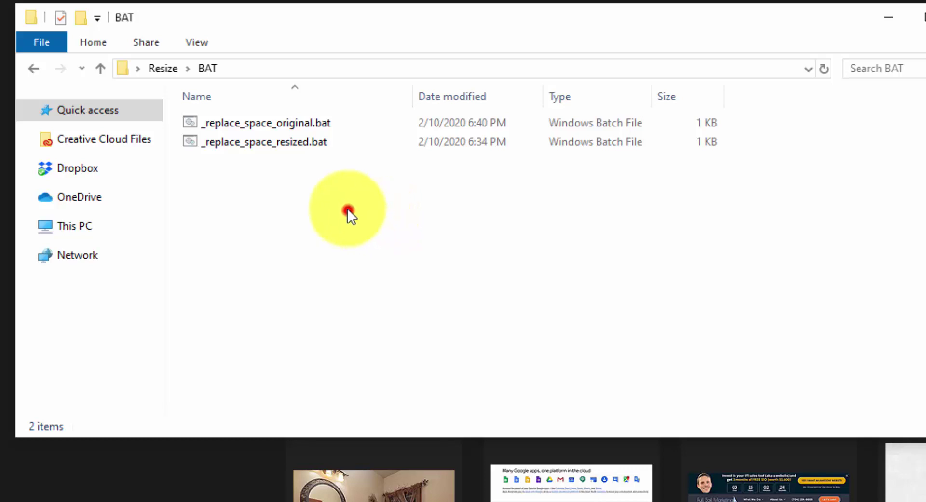
pyautogui.click(308, 122)
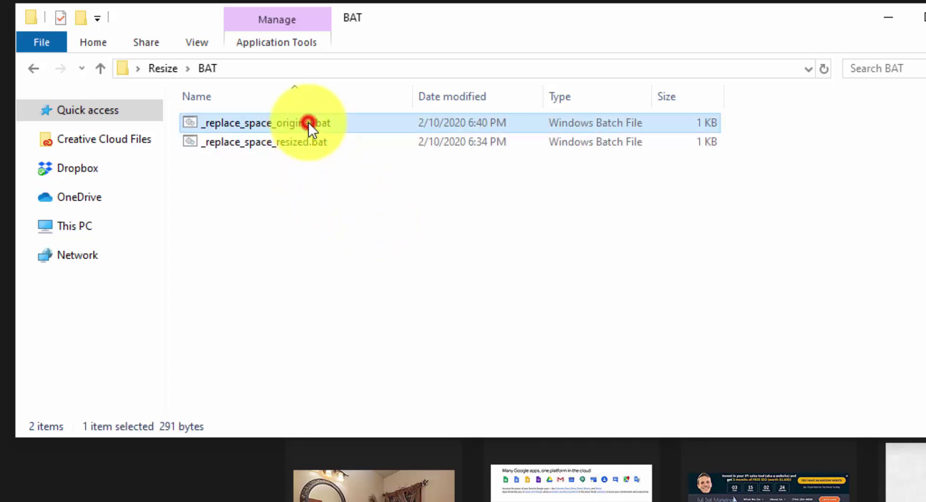
pyautogui.click(412, 319)
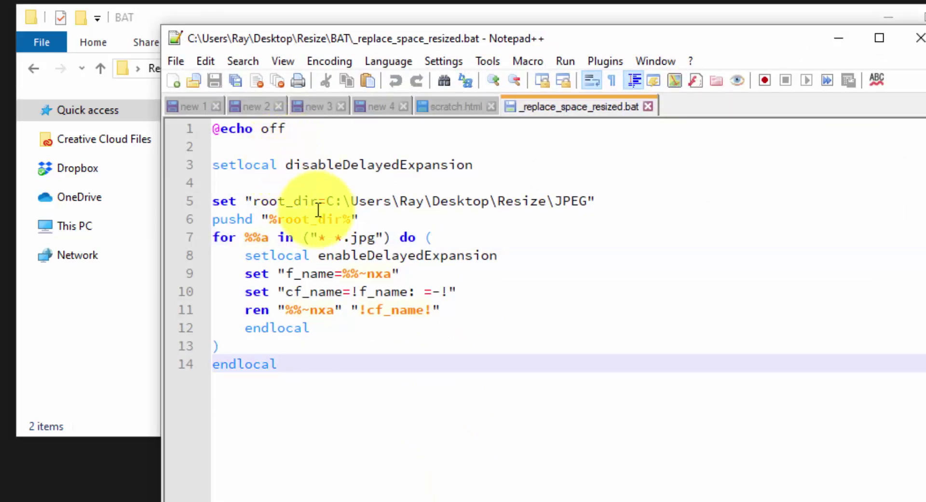
# Step: Highlight the script's root_dir JPEG folder path and its "* *.jpg" file pattern
pyautogui.moveTo(328, 201); pyautogui.dragTo(587, 202)
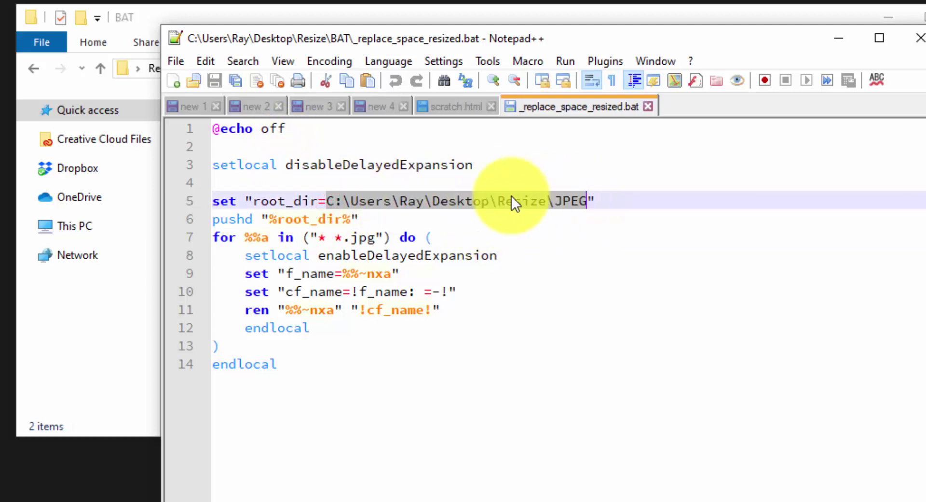
pyautogui.click(317, 237)
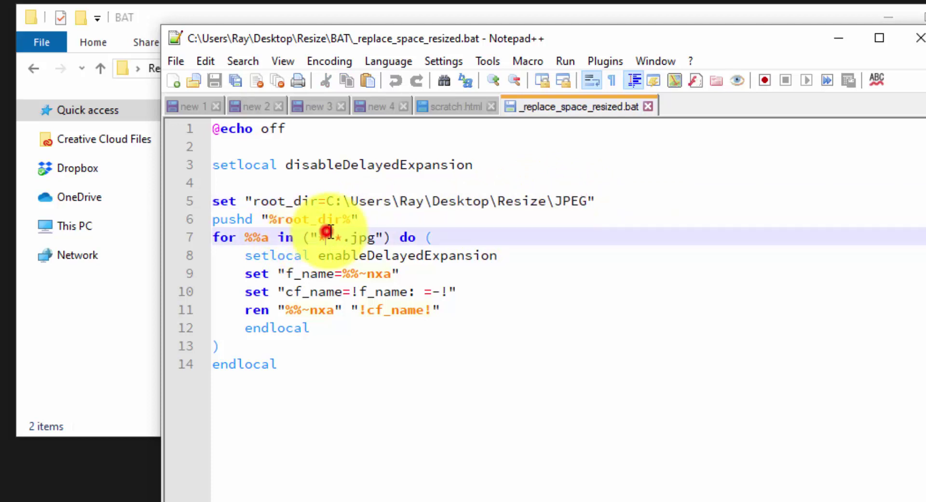
pyautogui.moveTo(317, 237); pyautogui.dragTo(342, 237)
pyautogui.click(383, 237)
pyautogui.write(')')
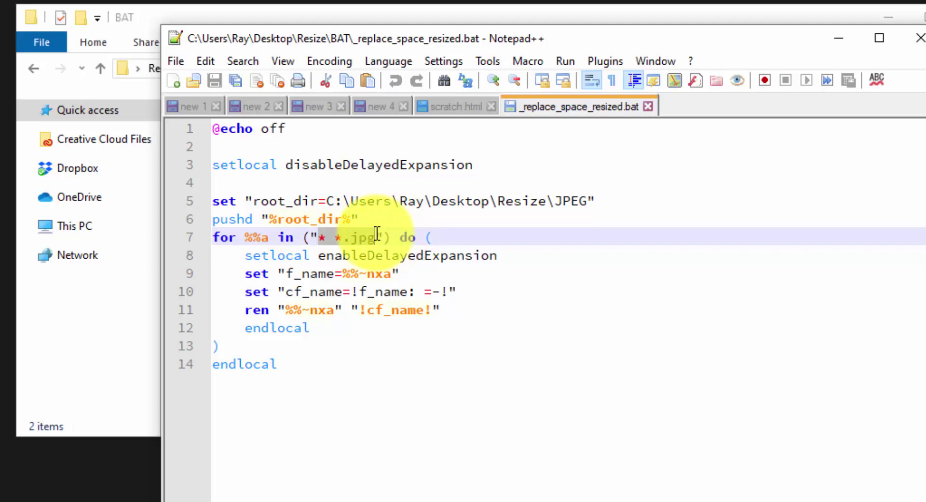
pyautogui.click(376, 236)
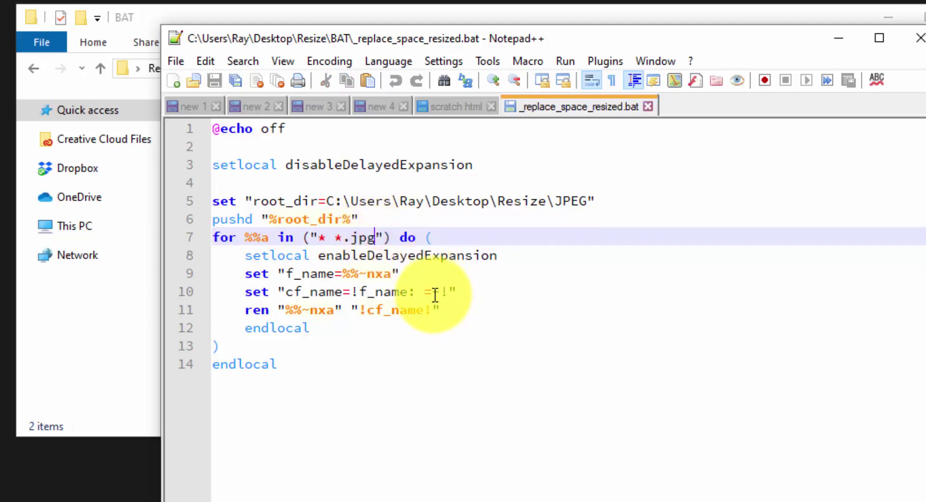
# Step: Highlight the space-to-dash replace line on line 10, then set Notepad++ aside
pyautogui.moveTo(427, 292); pyautogui.dragTo(471, 291)
pyautogui.click(297, 292)
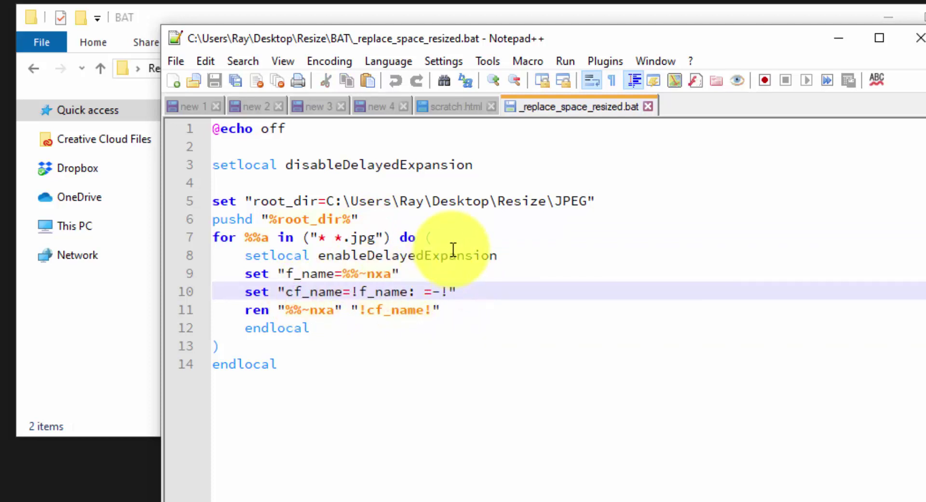
pyautogui.click(445, 179)
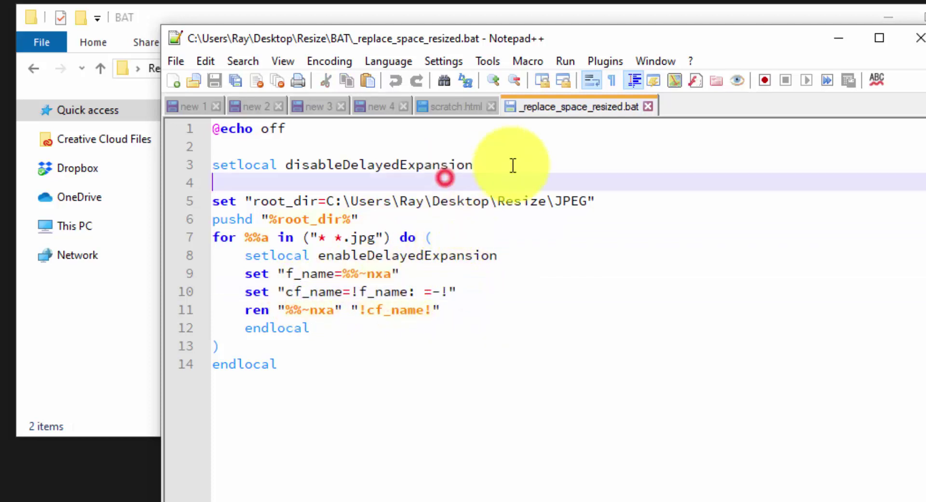
pyautogui.click(408, 146)
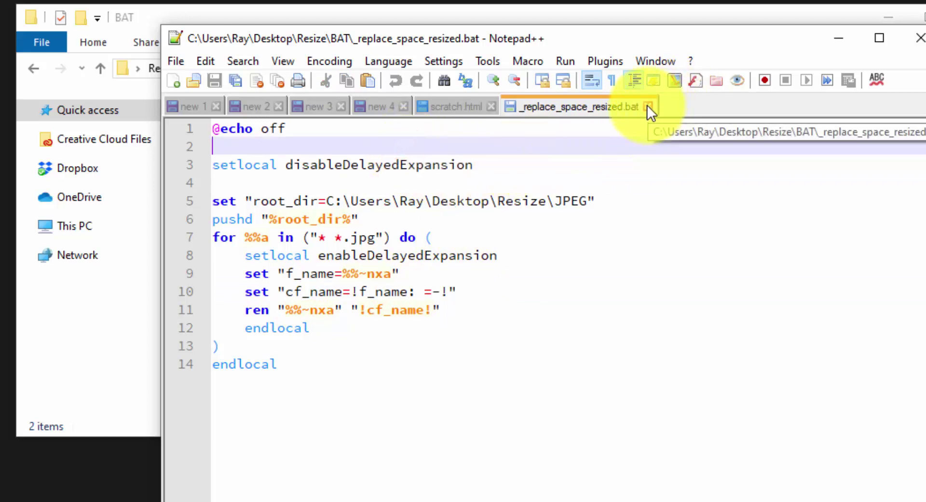
pyautogui.click(835, 37)
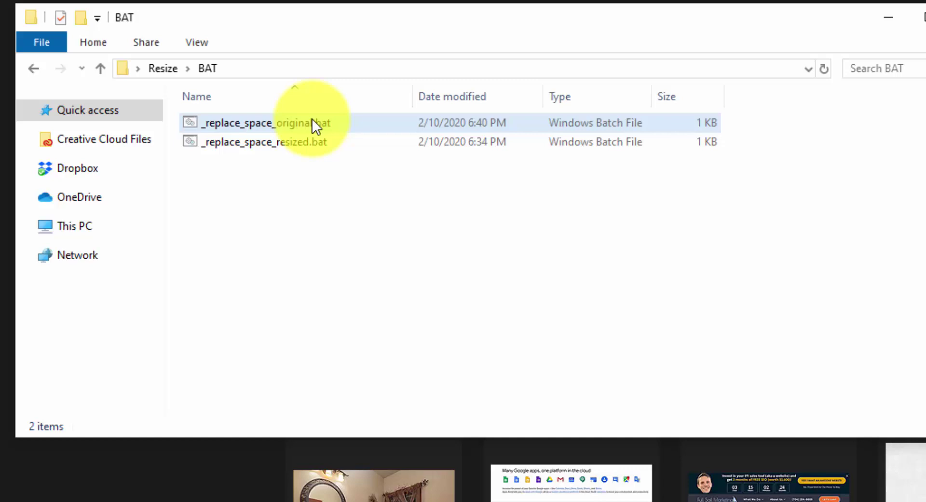
# Step: Run _replace_space_original.bat from the BAT folder
pyautogui.click(310, 121)
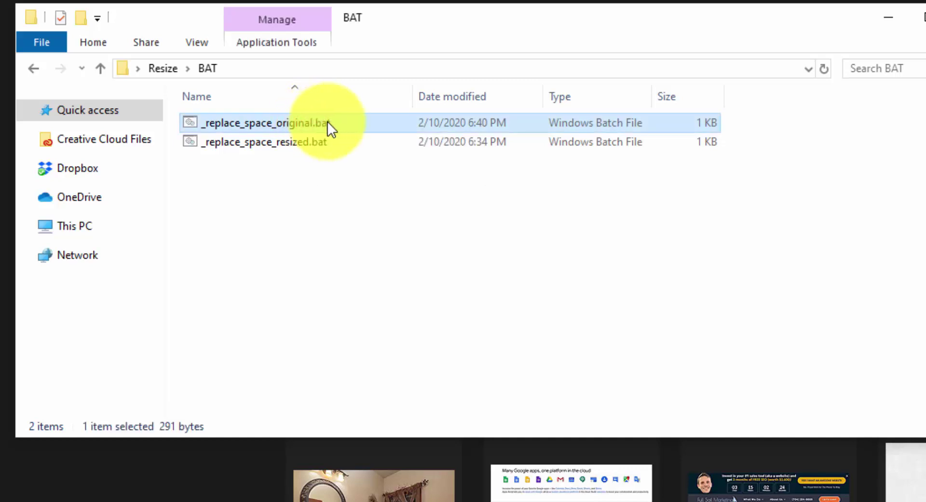
pyautogui.click(295, 140)
pyautogui.click(301, 122)
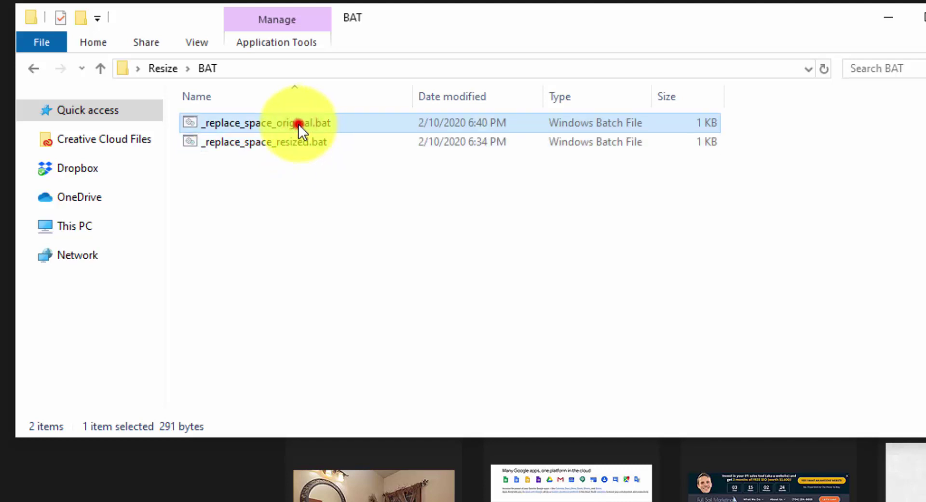
pyautogui.click(298, 124)
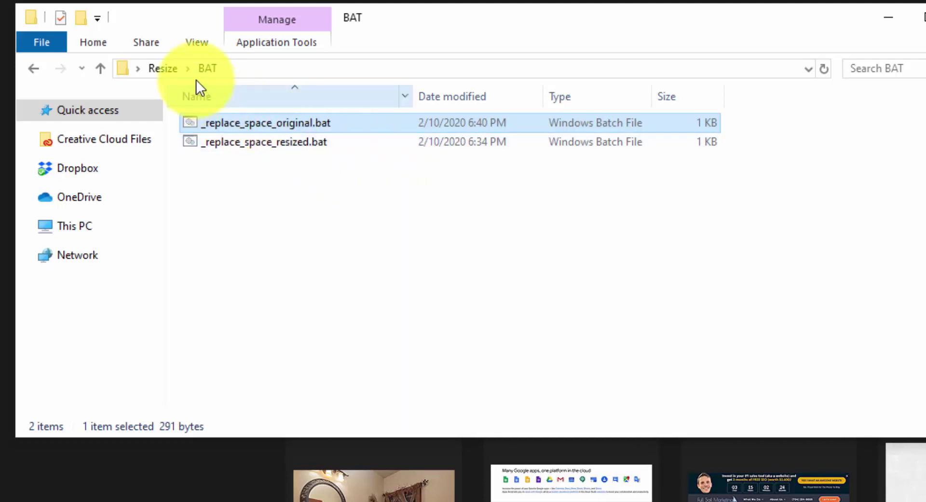
# Step: Back in Resize, check that nature-photos-(1).jpg through nature-photos-(12).jpg now use dashes
pyautogui.click(163, 67)
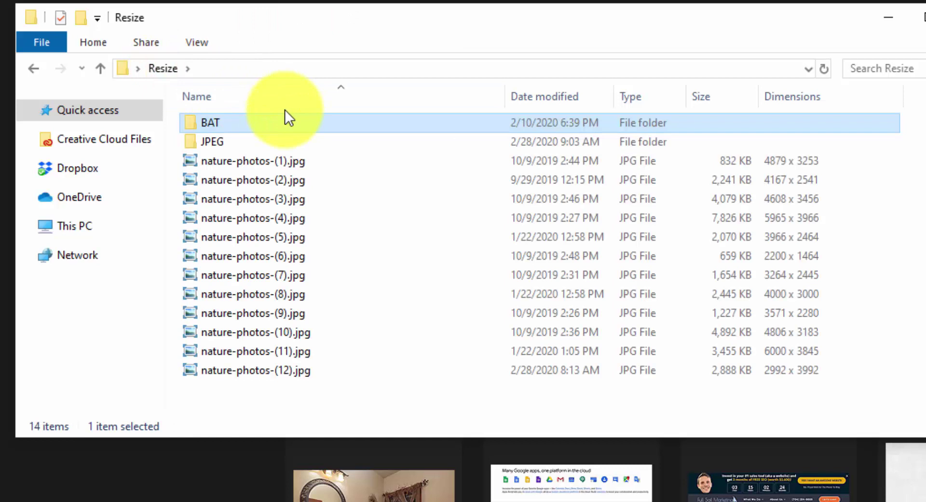
pyautogui.click(288, 163)
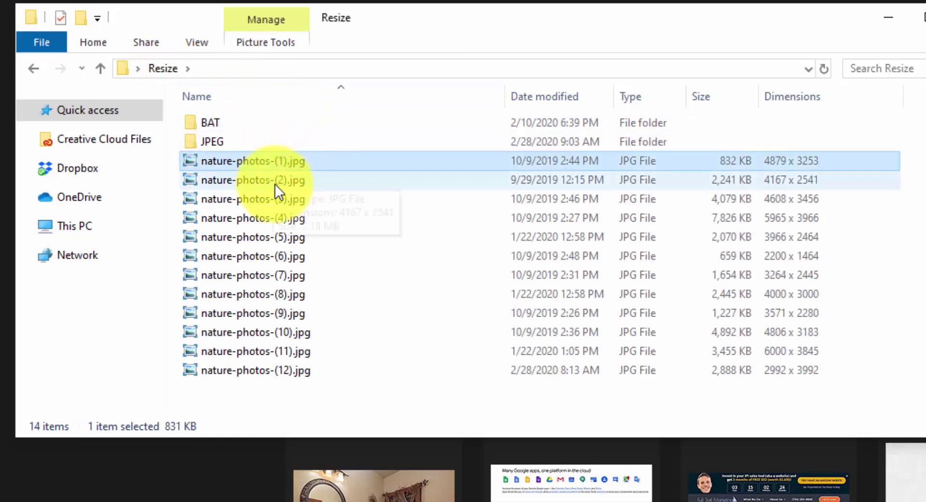
pyautogui.click(308, 379)
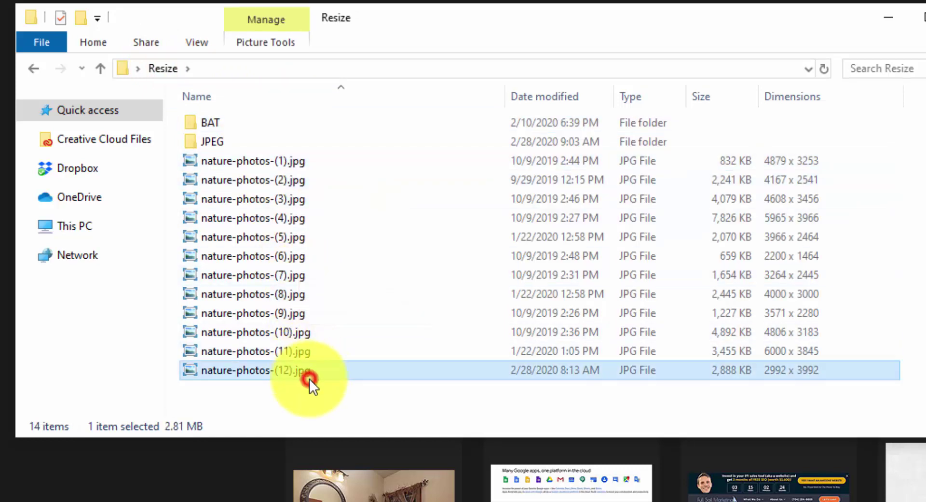
pyautogui.click(304, 395)
pyautogui.click(300, 159)
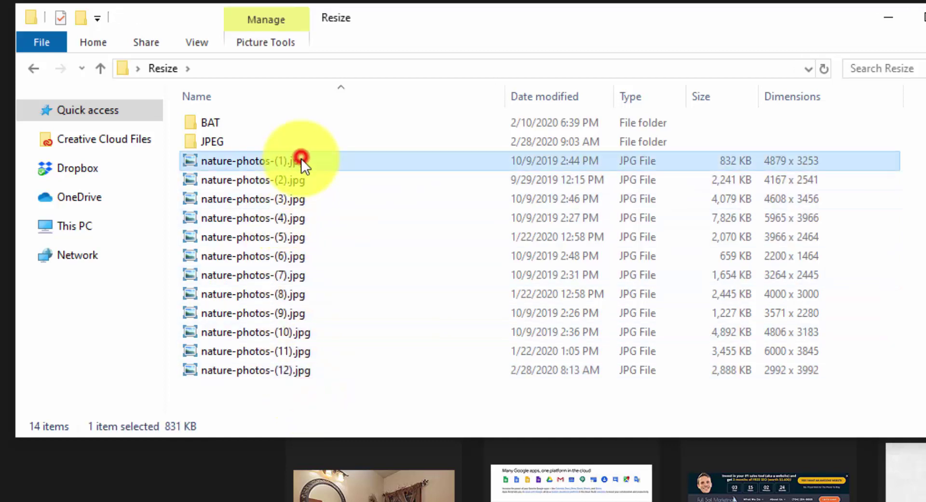
pyautogui.click(320, 366)
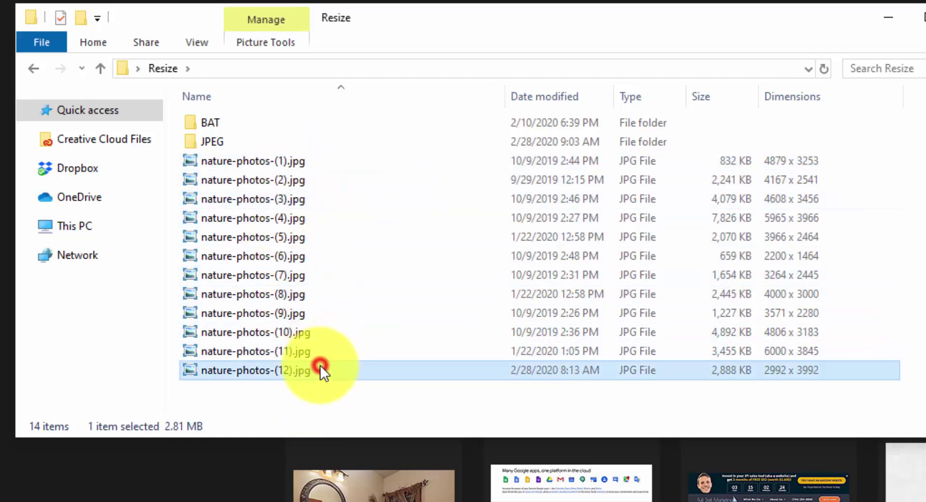
pyautogui.click(323, 401)
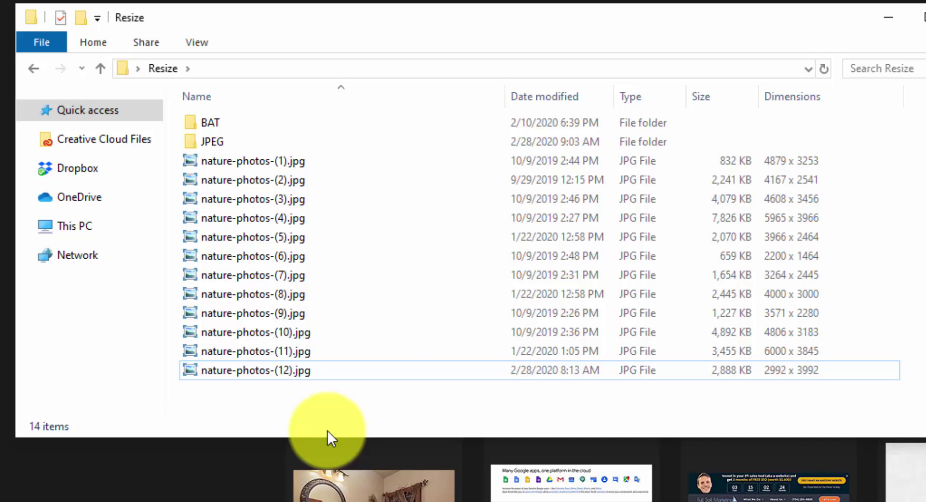
pyautogui.click(333, 405)
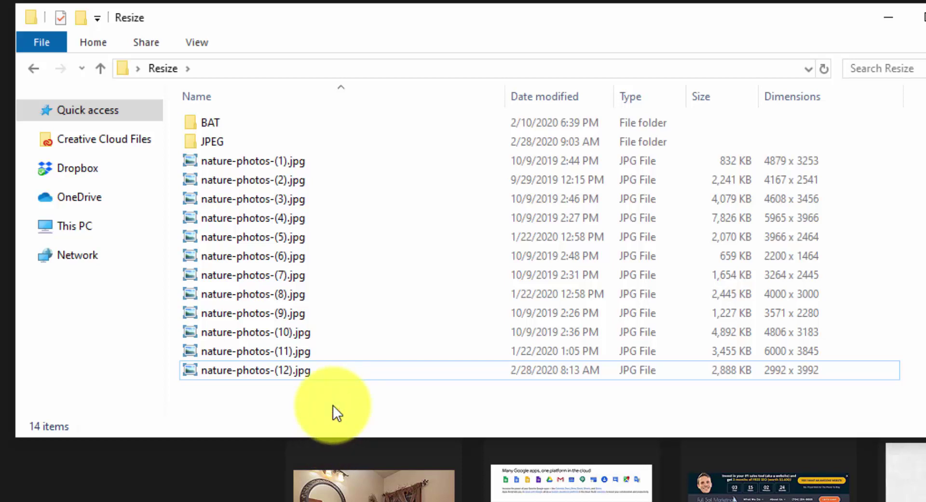